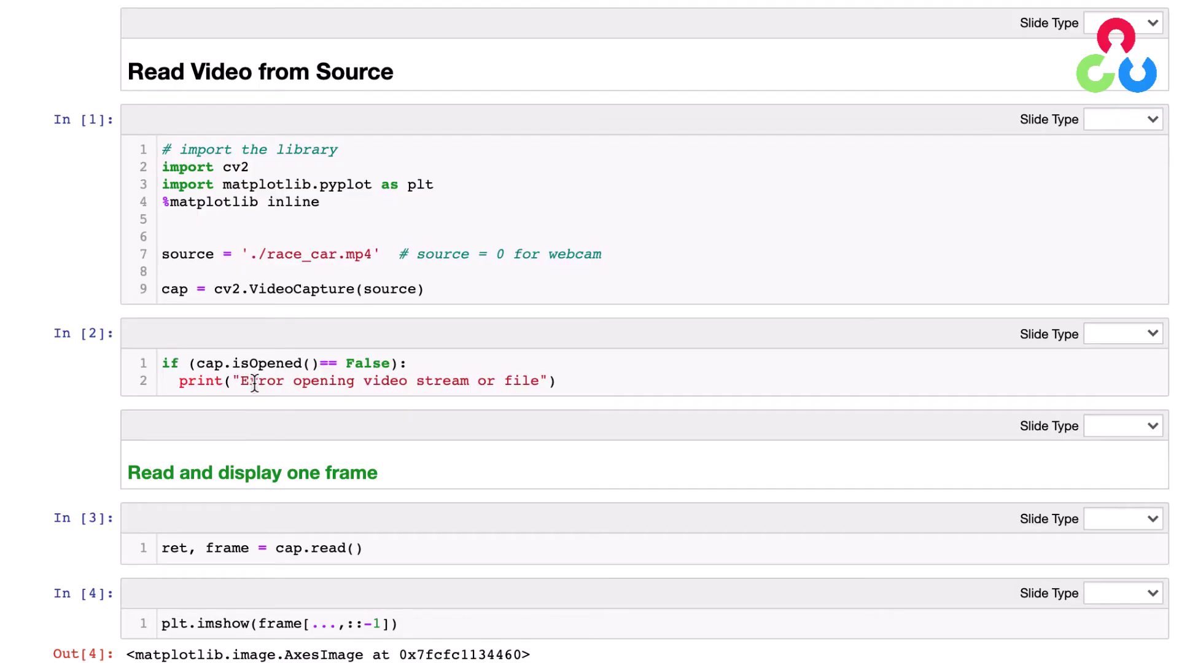
scroll(231, 498, "down", 5)
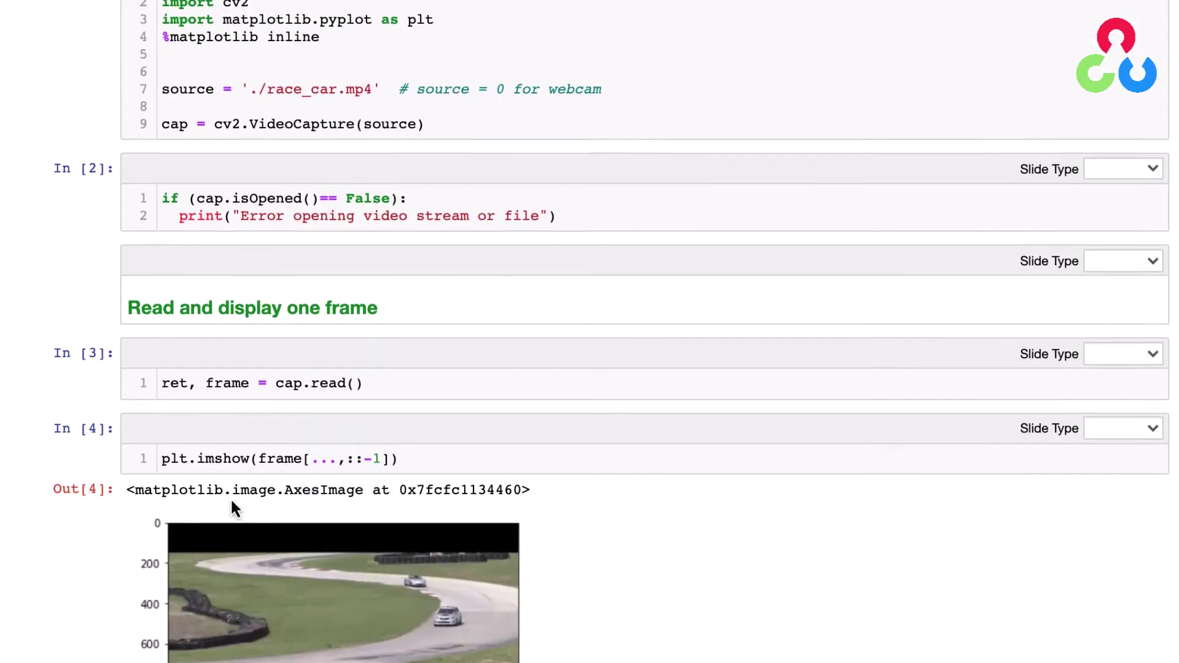
scroll(230, 498, "down", 5)
scroll(231, 497, "down", 5)
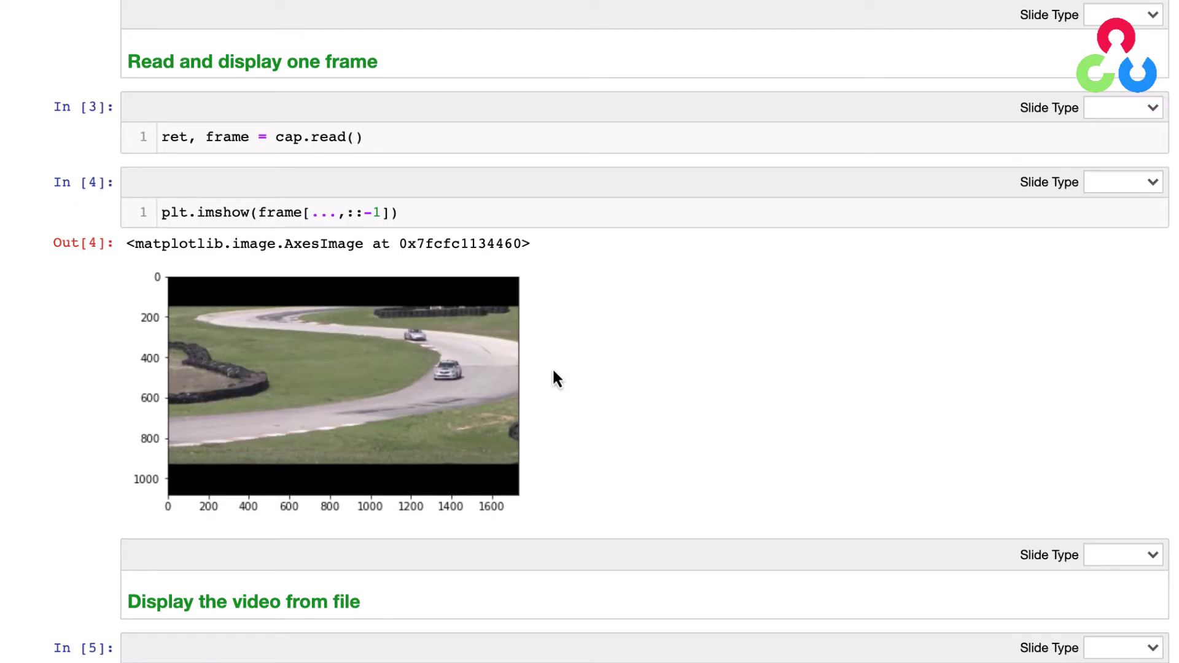
scroll(552, 368, "down", 6)
scroll(551, 368, "down", 4)
scroll(552, 368, "down", 3)
scroll(552, 368, "down", 2)
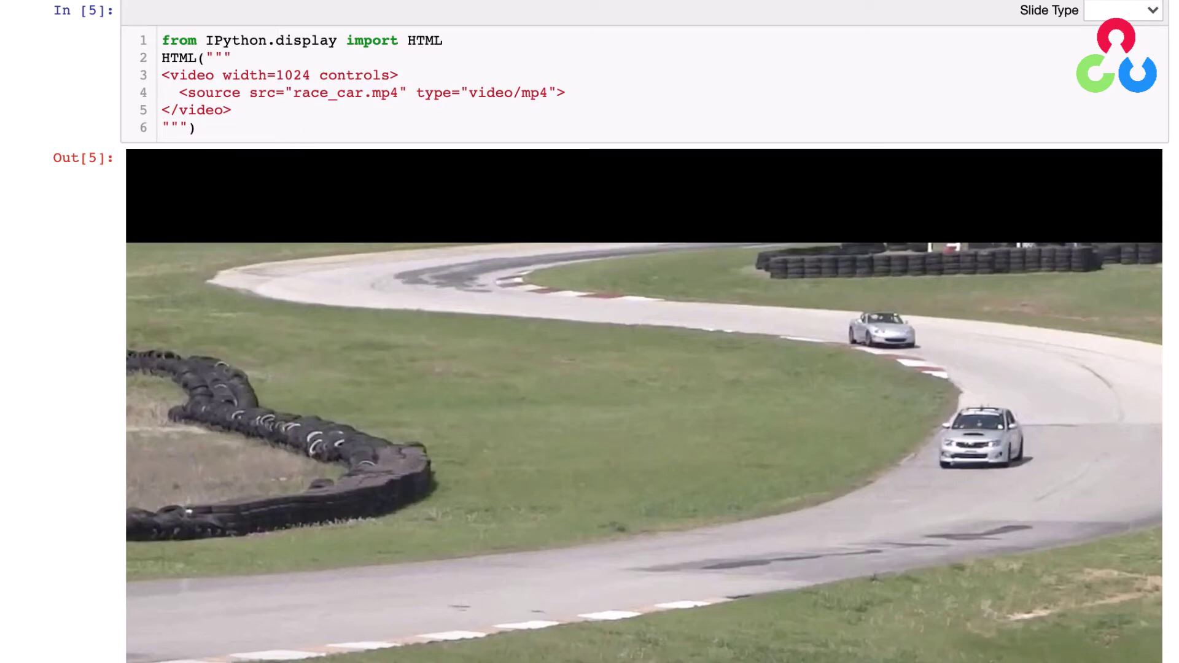
Play the embedded race_car.mp4 clip in cell 5's output
left_click(590, 415)
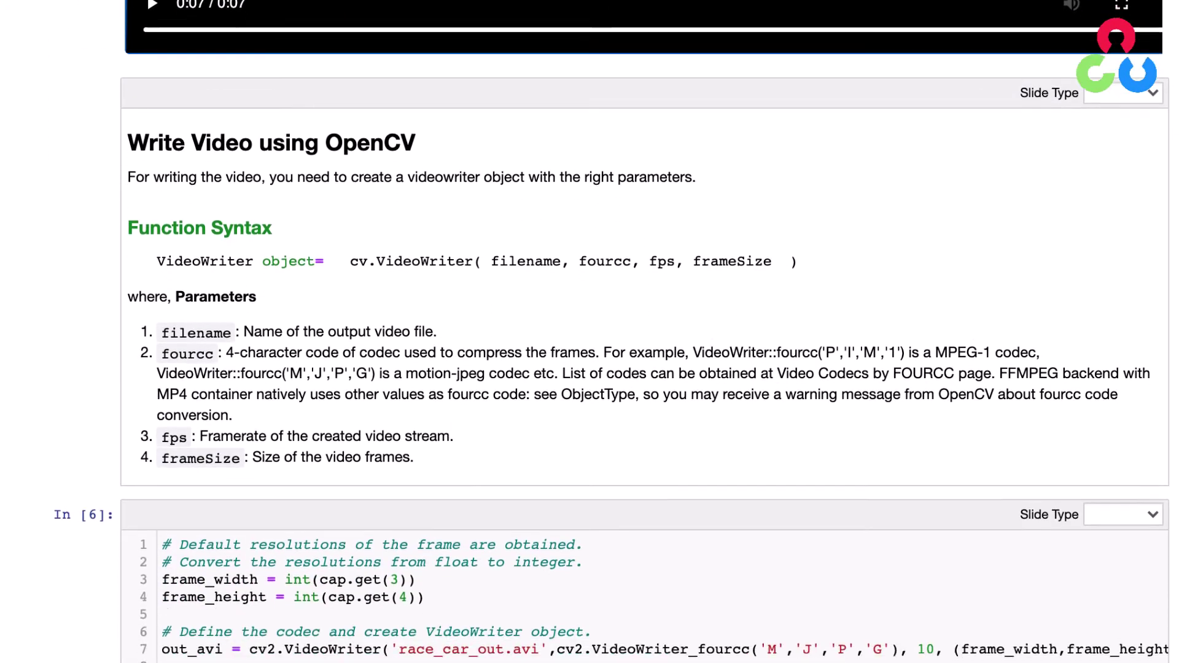
scroll(590, 369, "down", 2)
scroll(590, 369, "down", 1)
scroll(591, 369, "down", 1)
scroll(590, 368, "down", 1)
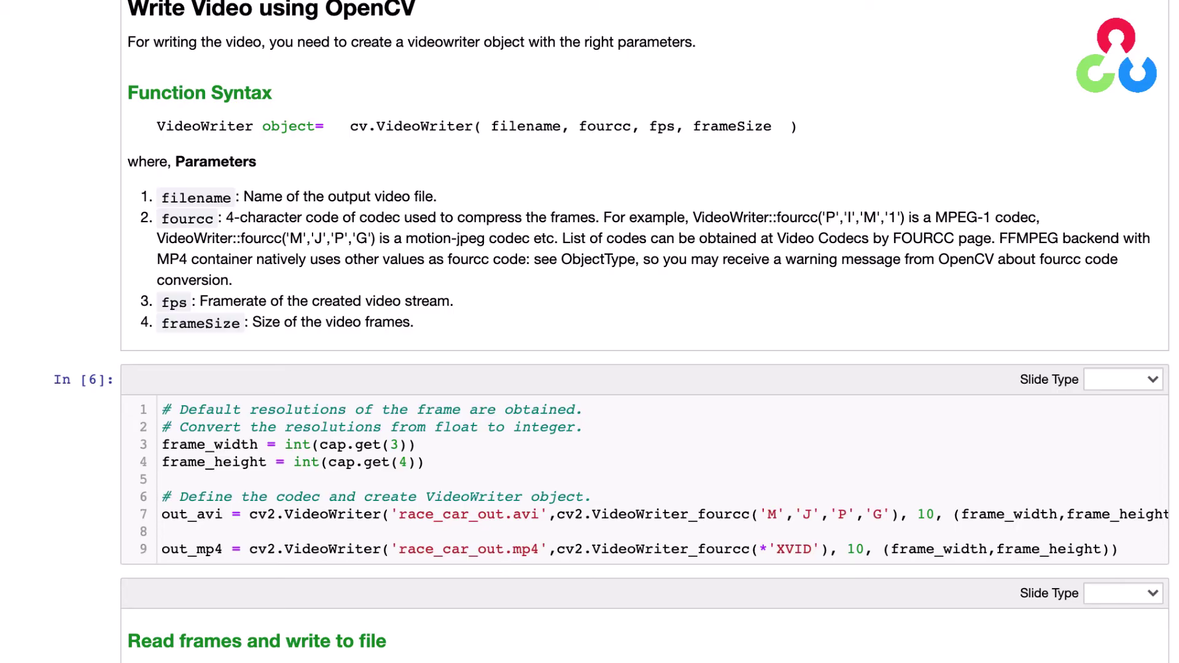
scroll(590, 368, "down", 1)
scroll(589, 370, "down", 1)
scroll(590, 369, "down", 1)
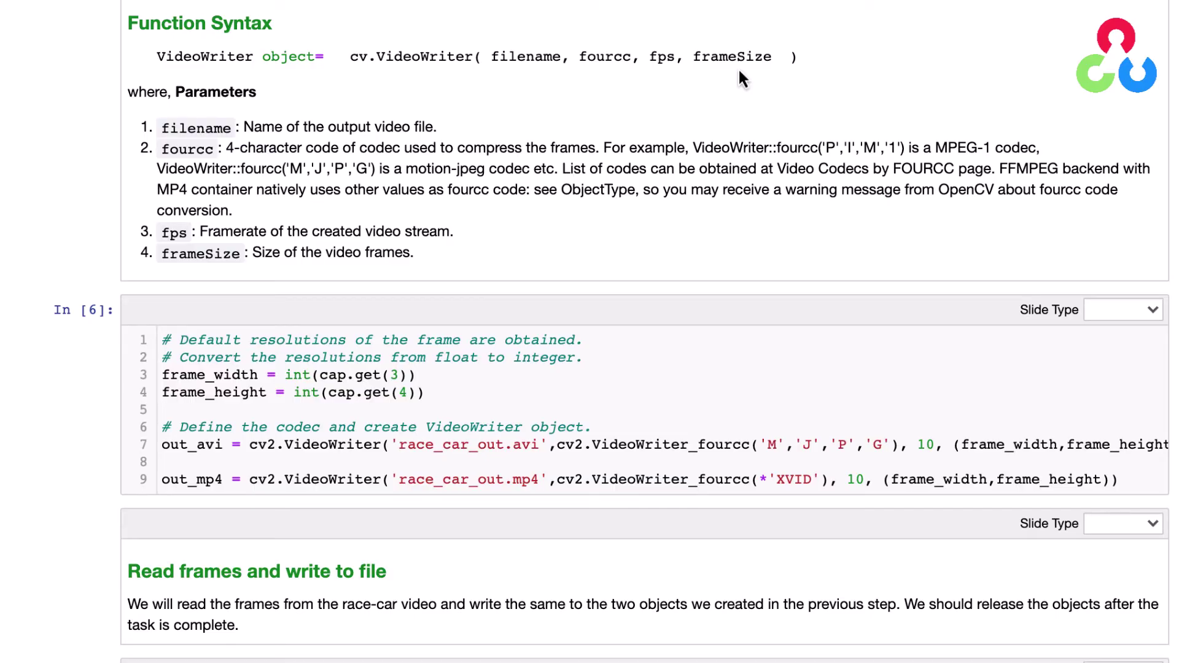
scroll(547, 106, "down", 1)
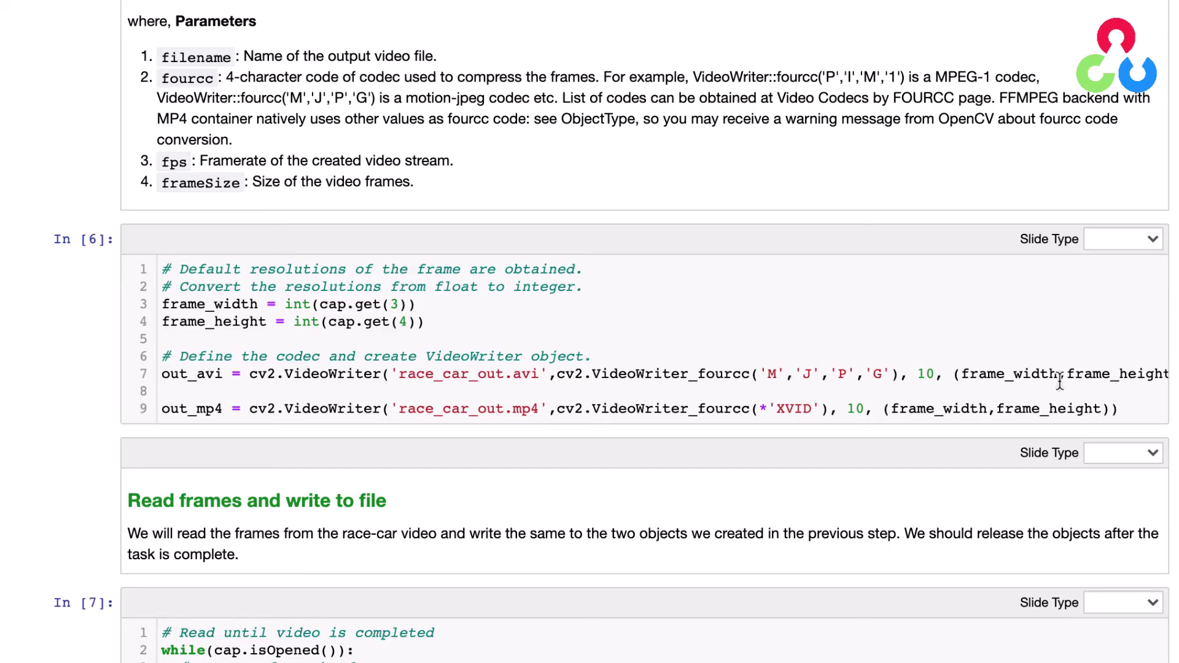
scroll(39, 449, "down", 2)
scroll(39, 449, "down", 4)
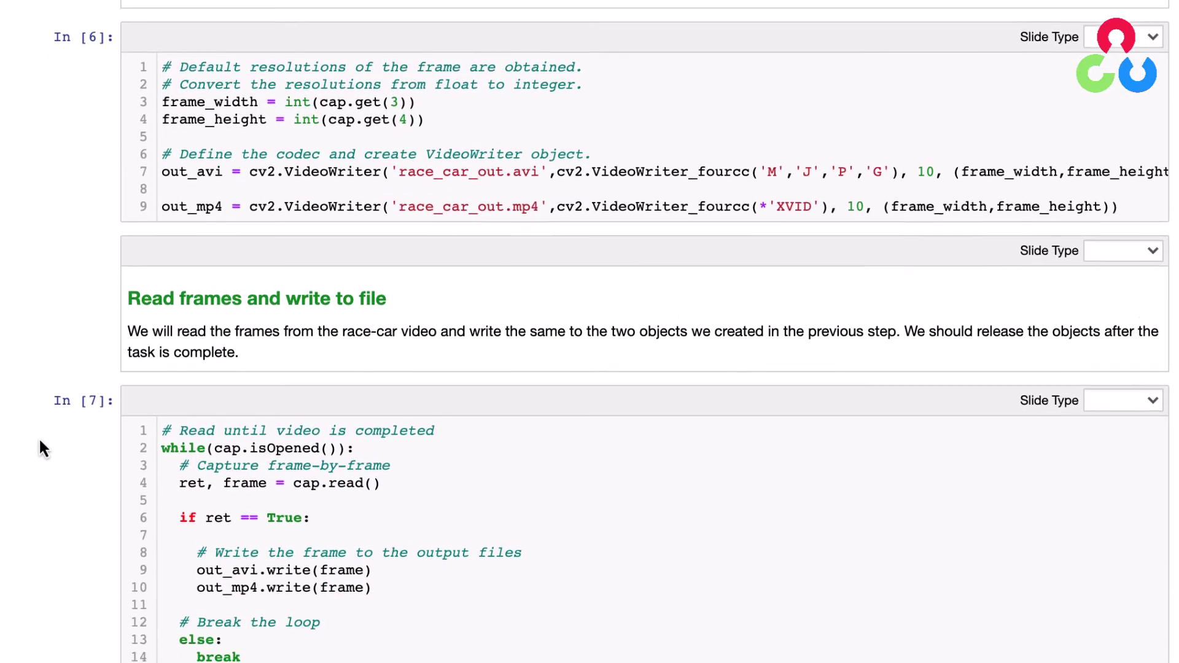
scroll(39, 449, "down", 2)
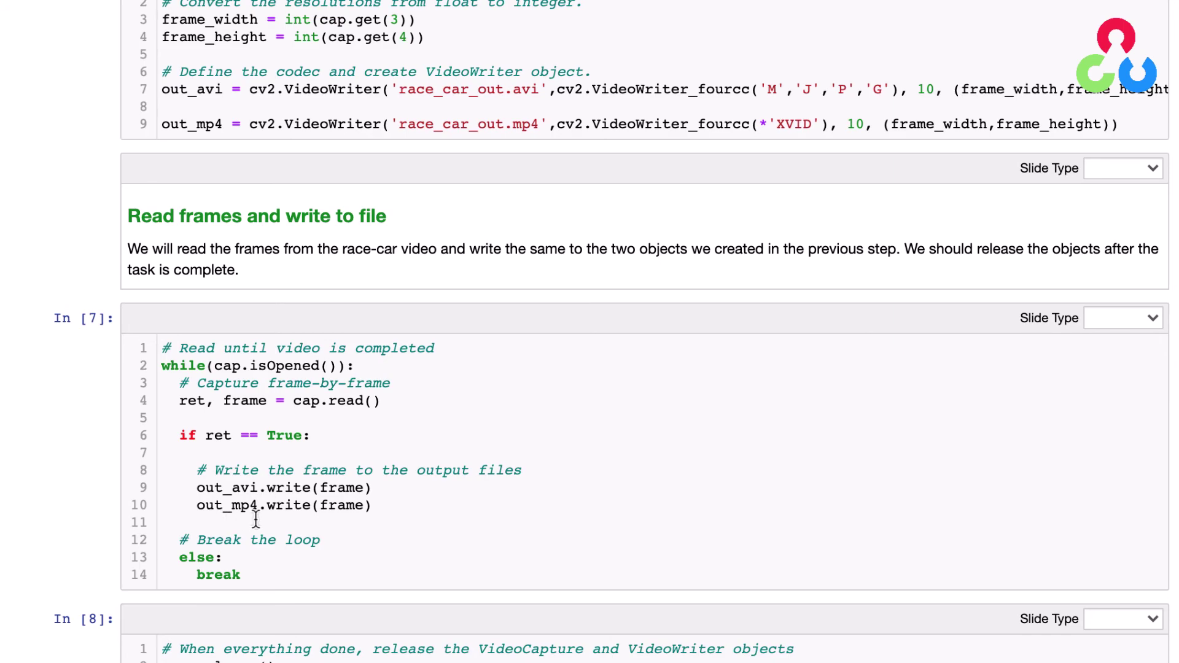
scroll(255, 553, "down", 1)
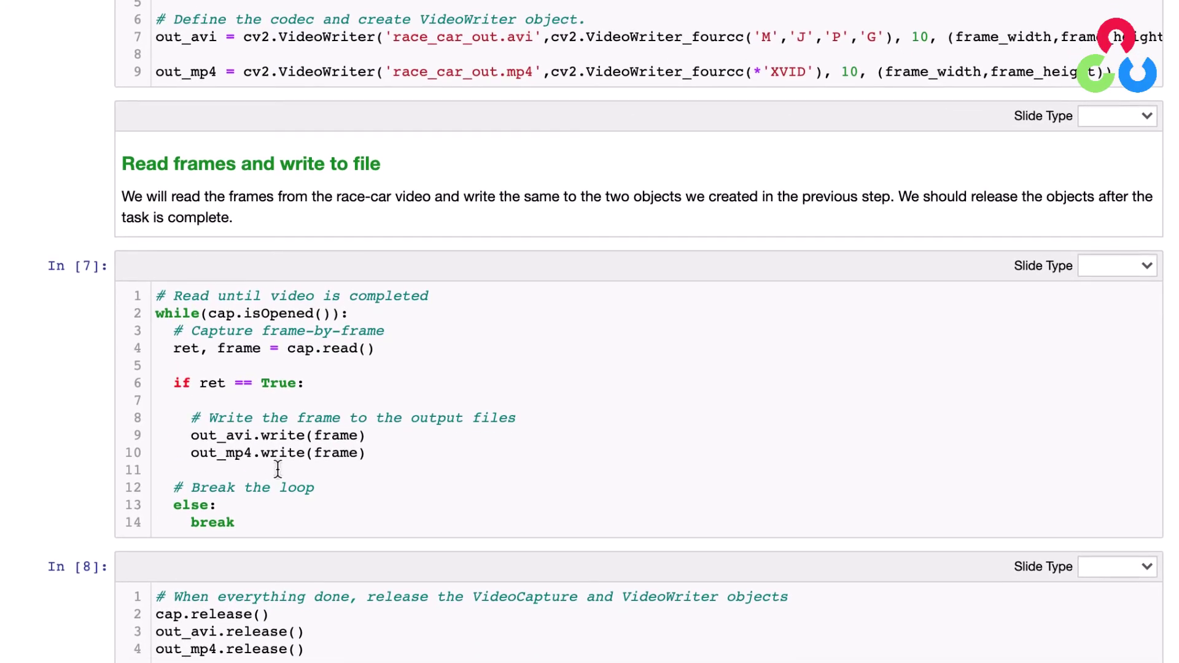